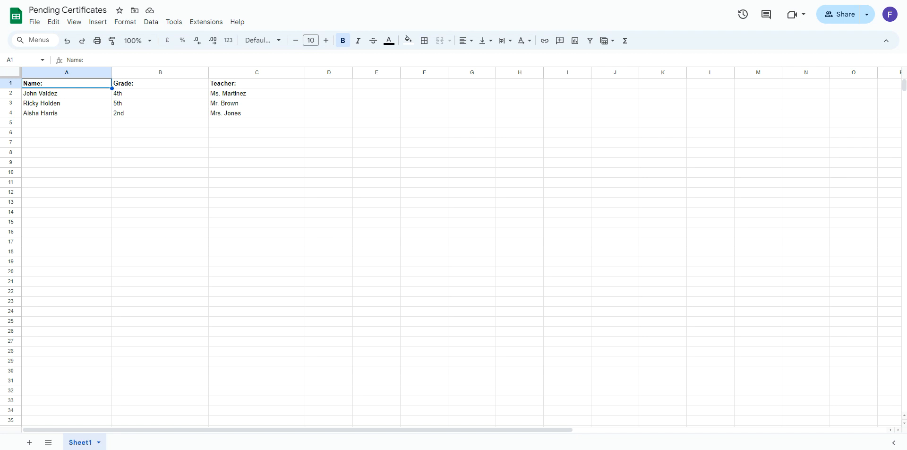
Step: Switch to the Student Letter Template document and examine its {{name}}, {{grade}} and {{teacher}} placeholders
key(ctrl+Tab)
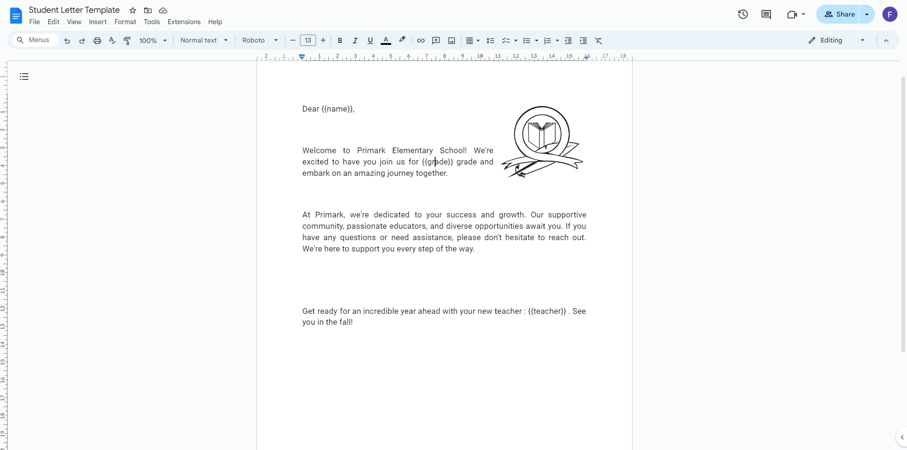
click(336, 104)
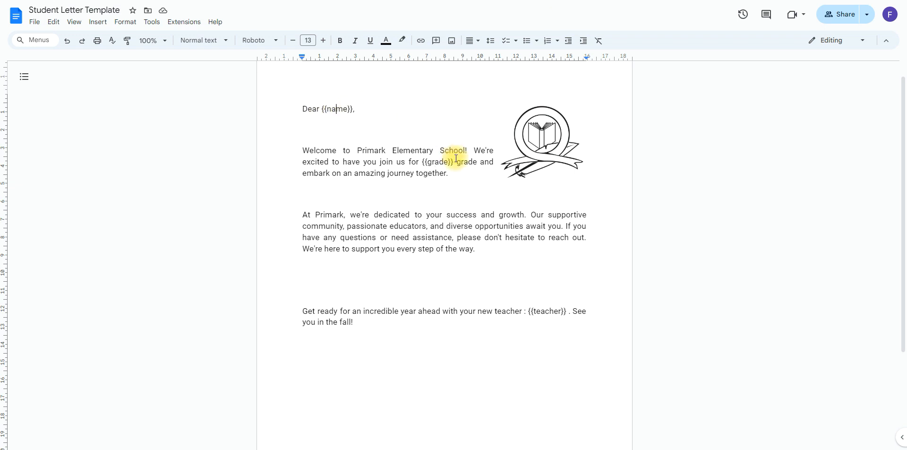
click(534, 311)
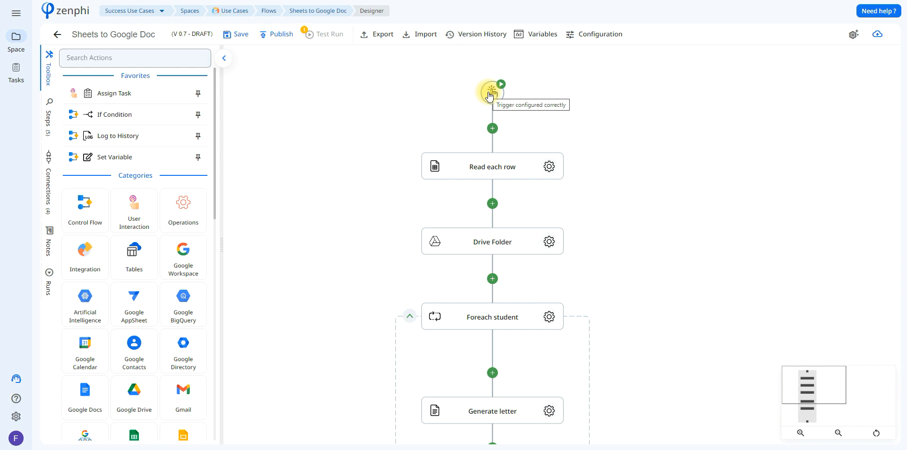
Step: Review the flow's manual trigger and the new-connection and spreadsheet file selection options of the Read each row action
click(490, 95)
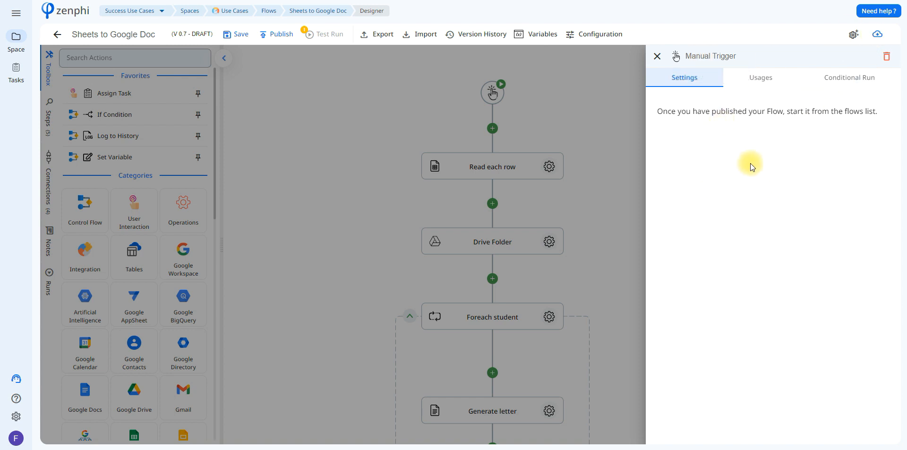
click(547, 166)
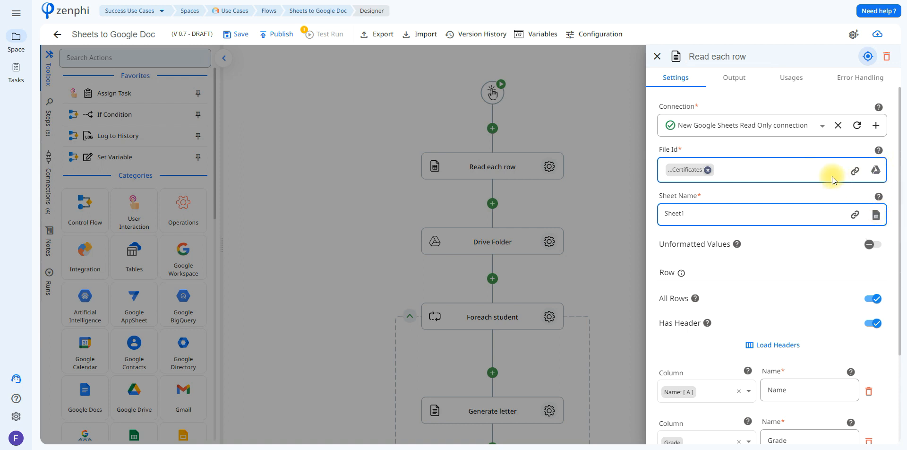
mouse_move(798, 126)
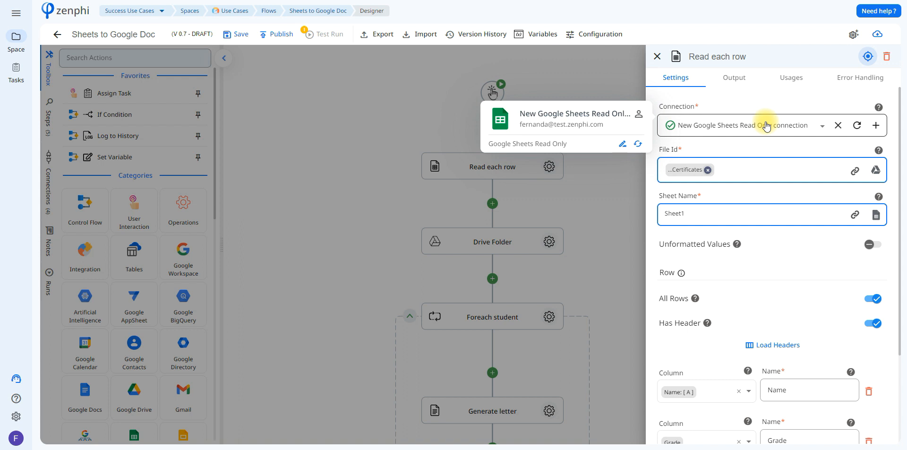
click(876, 125)
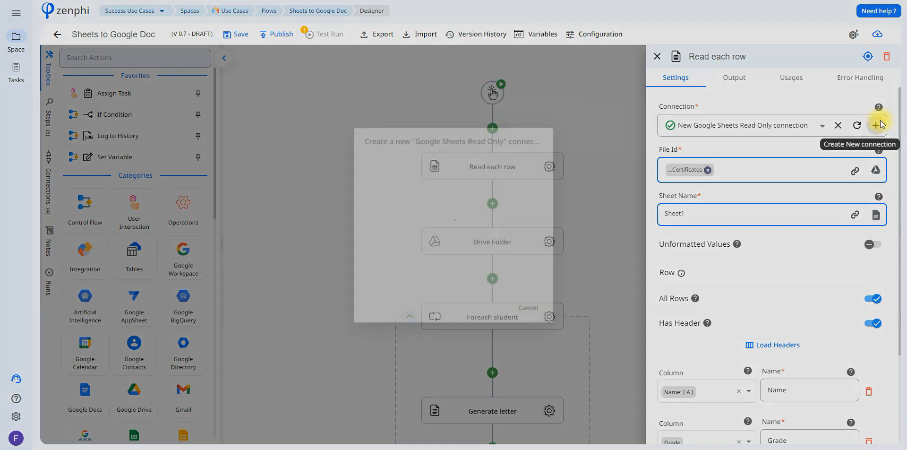
click(368, 211)
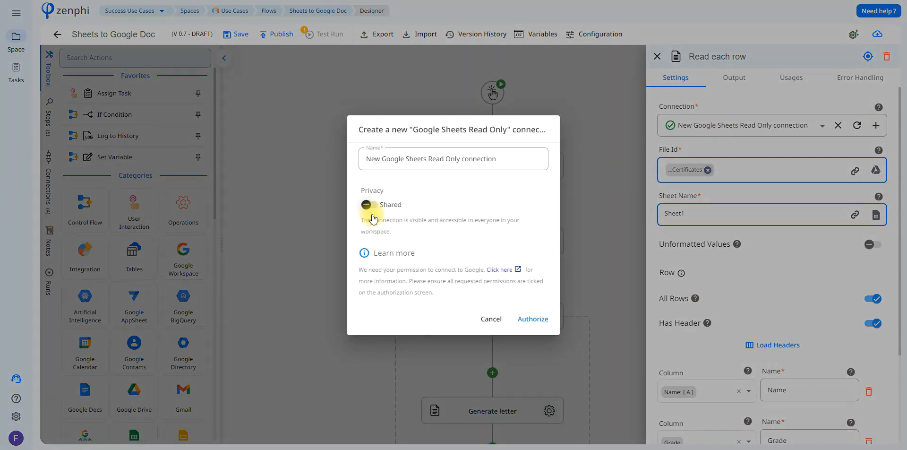
click(491, 318)
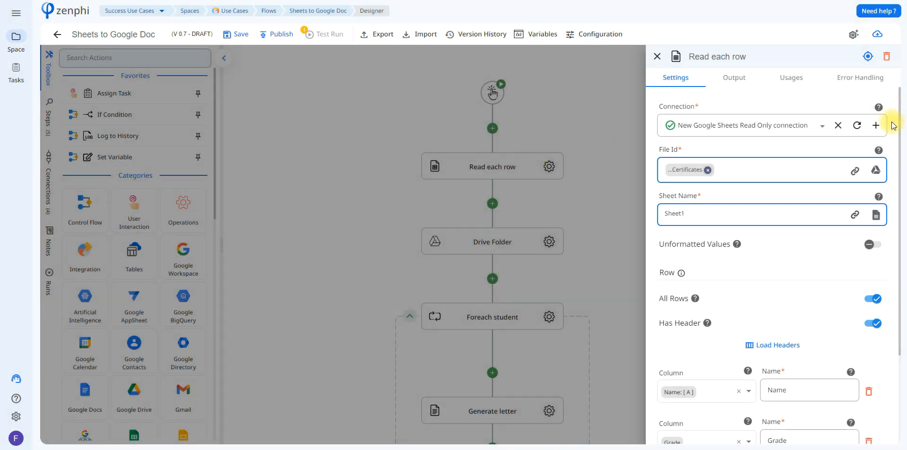
click(877, 173)
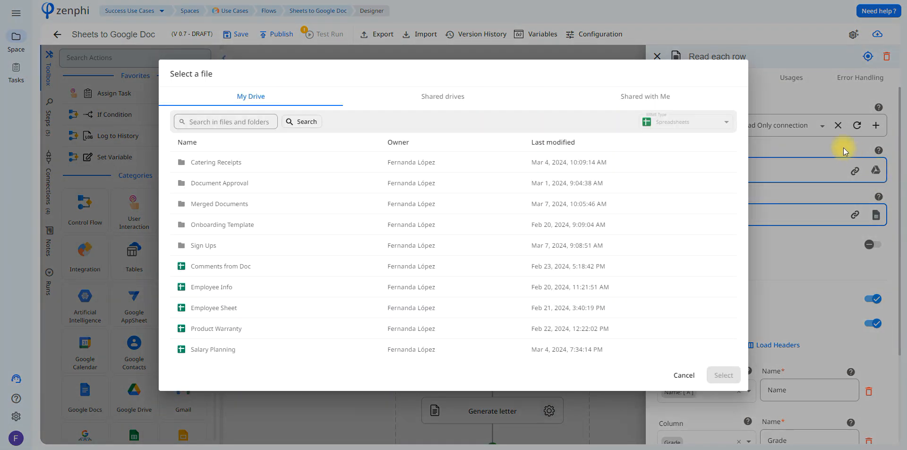
click(683, 375)
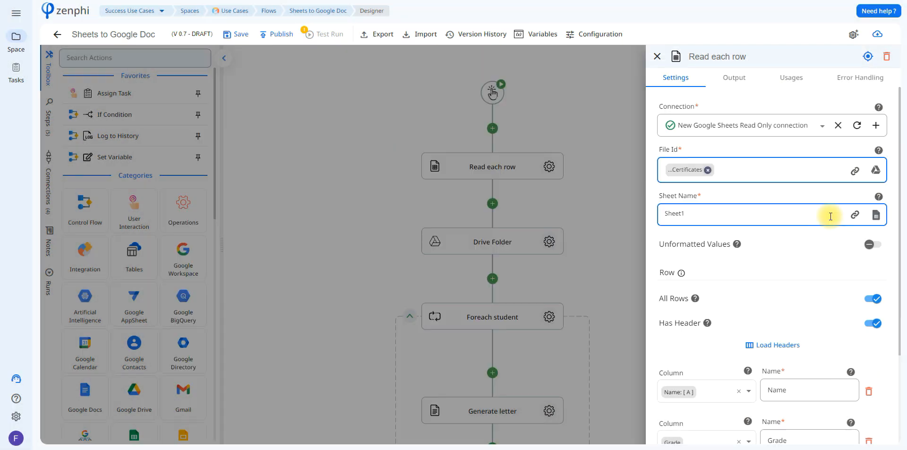
Step: Choose Sheet1 as the Google Sheet that the Read each row action reads
click(875, 216)
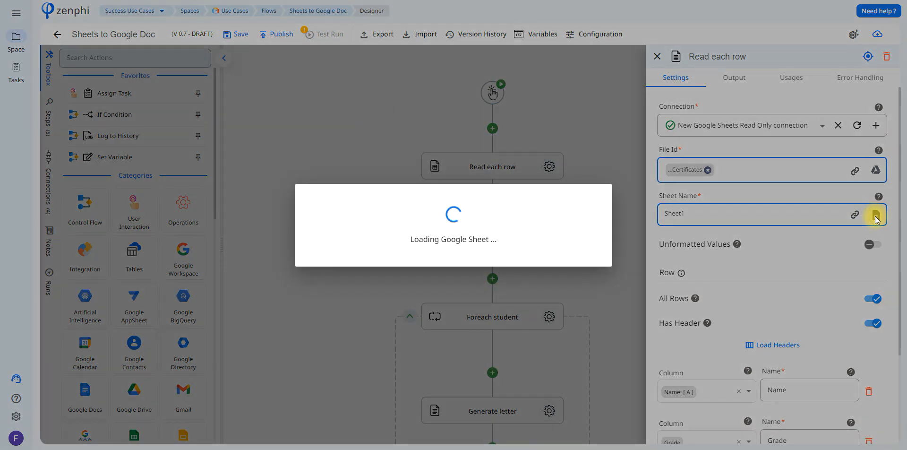
click(551, 221)
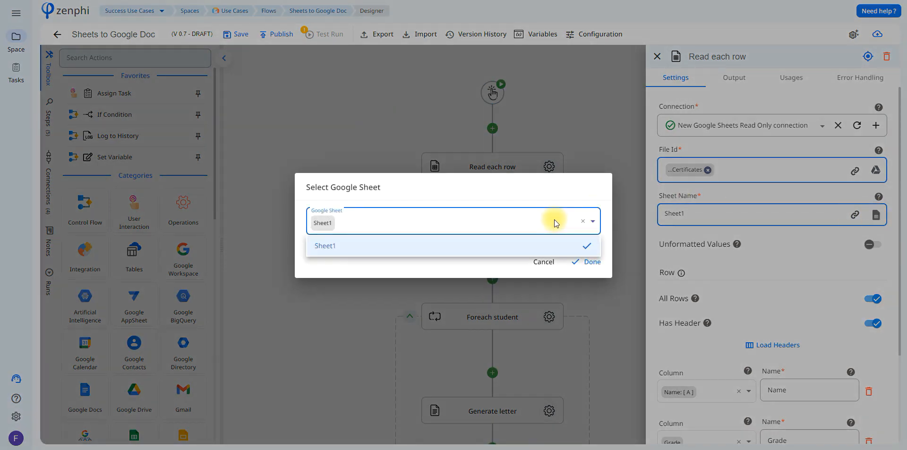
click(526, 206)
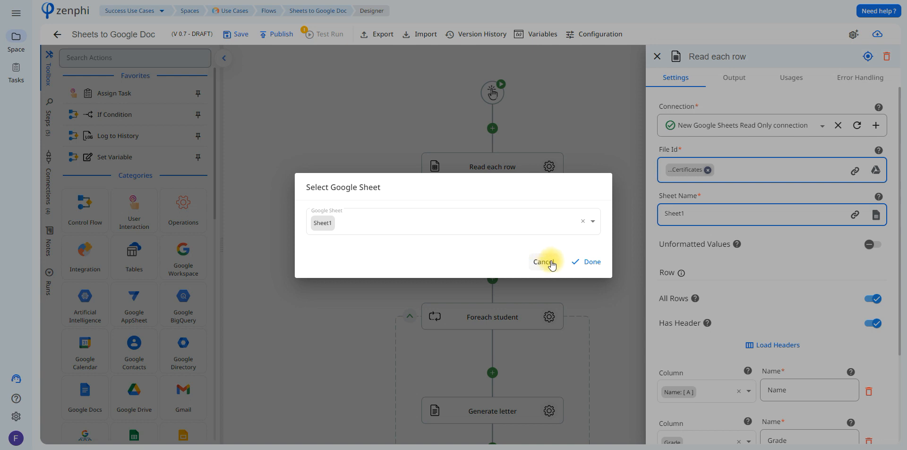
click(584, 261)
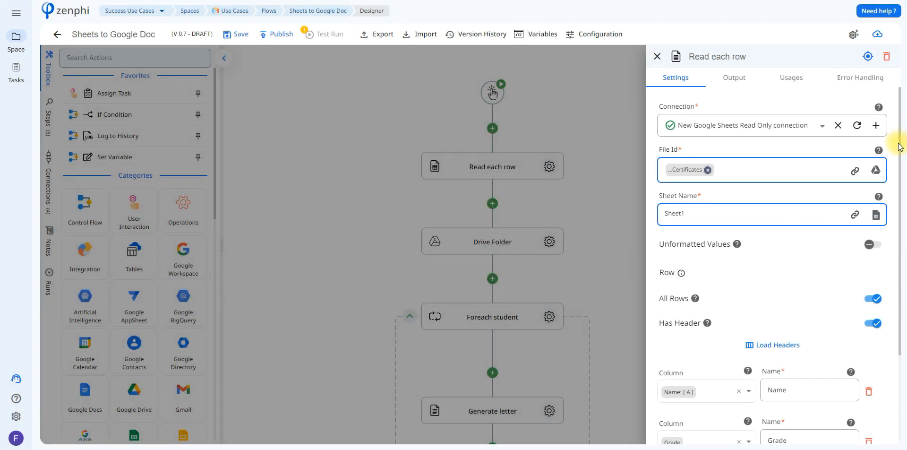
Step: Examine the header option and the Name, Grade and Teacher column mappings in the Read each row action
drag(900, 150, 901, 160)
scroll(901, 160, down, 3)
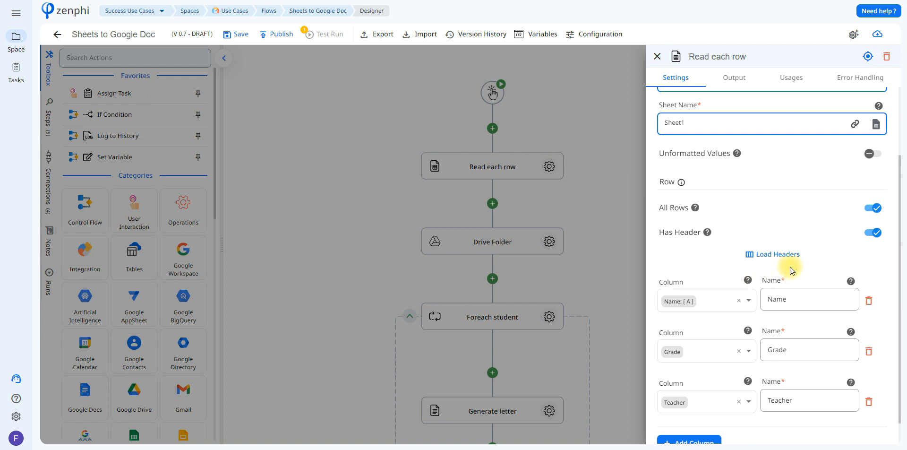
click(679, 306)
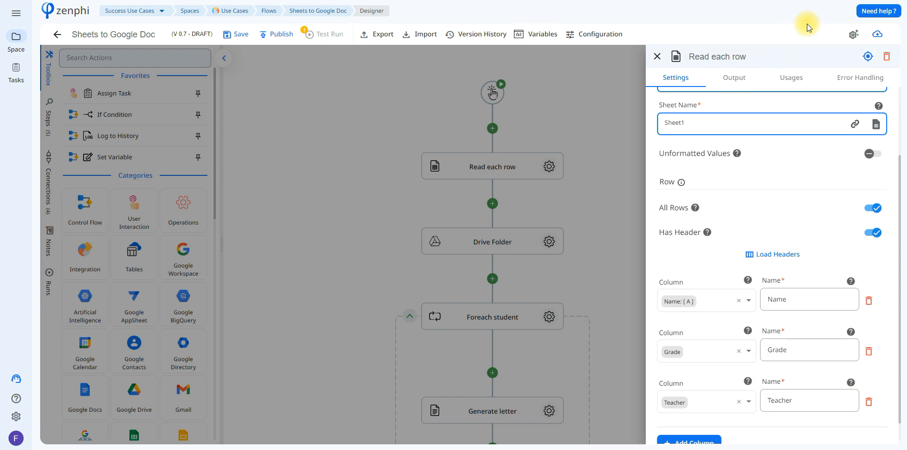
Step: Review the Drive Folder action's connection, folder name and parent folder settings
click(549, 242)
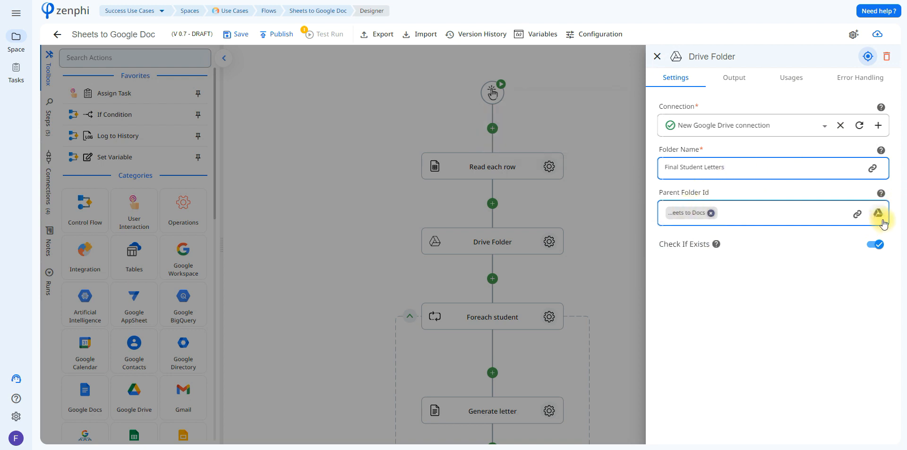
mouse_move(790, 130)
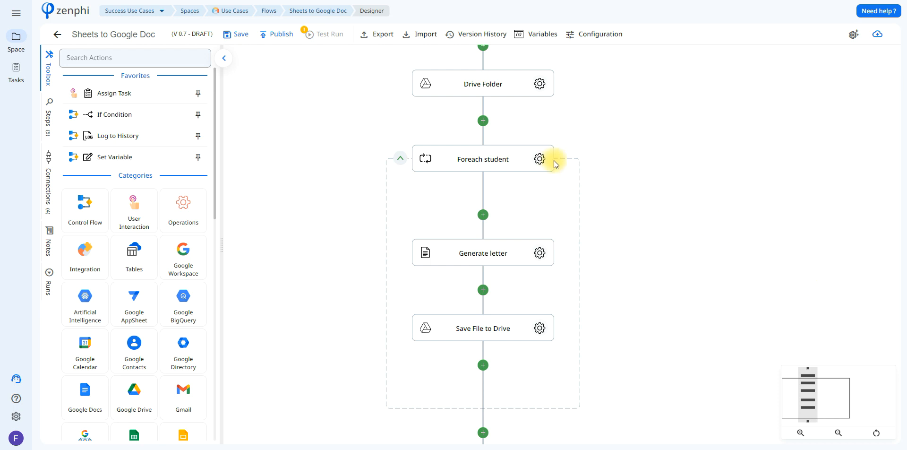
Step: Set the Foreach student loop's collection to the Rows output of the Read each row action
click(538, 158)
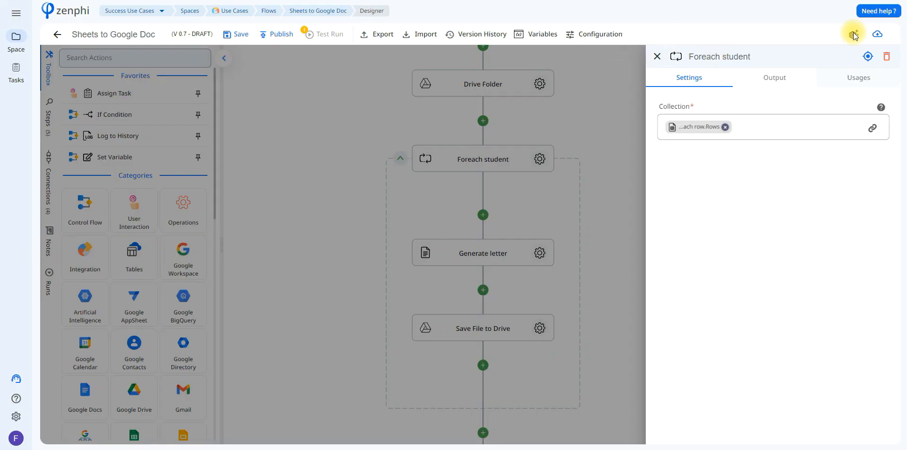
click(873, 128)
click(612, 130)
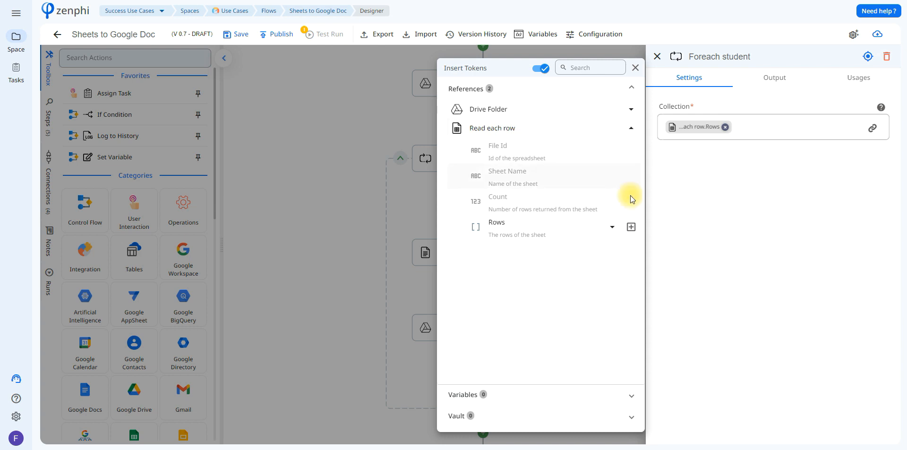
click(631, 229)
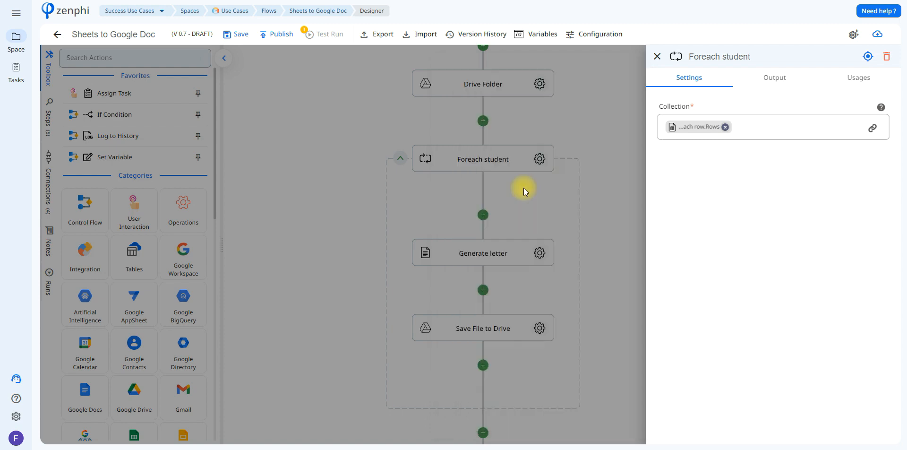
click(561, 211)
Step: Review the Generate letter action's new document filename and the Foreach student row tokens available for it
click(539, 253)
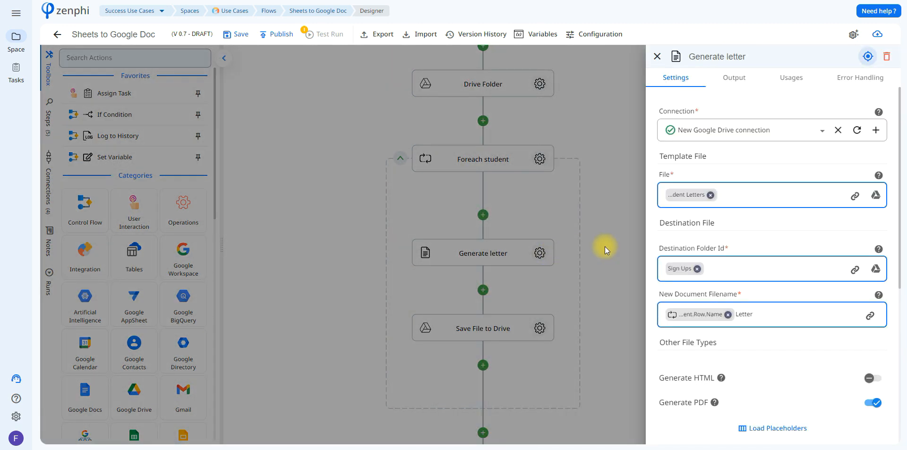
mouse_move(769, 134)
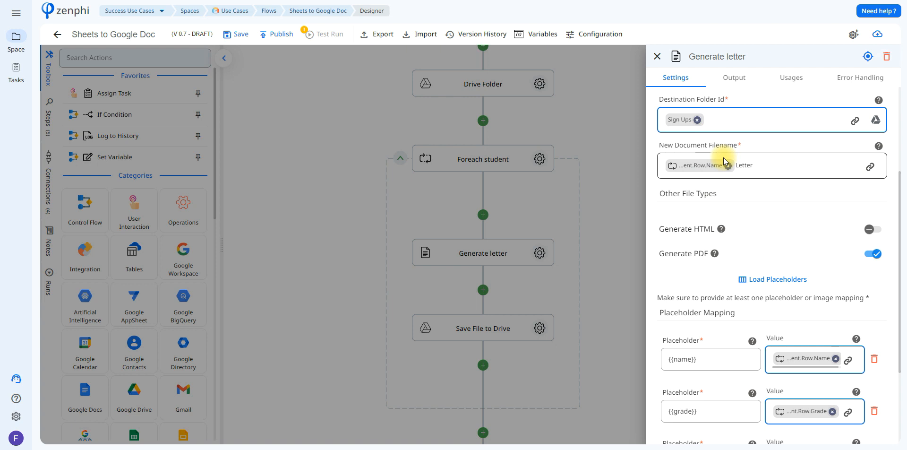
click(869, 170)
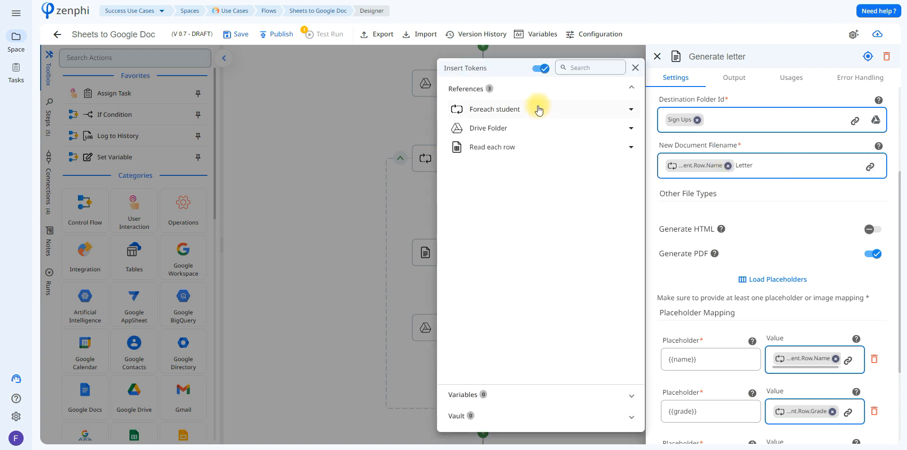
click(538, 109)
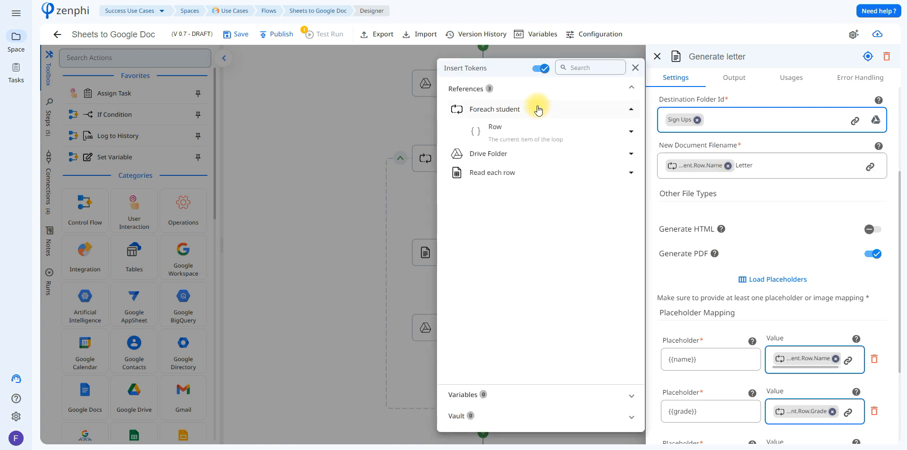
click(541, 138)
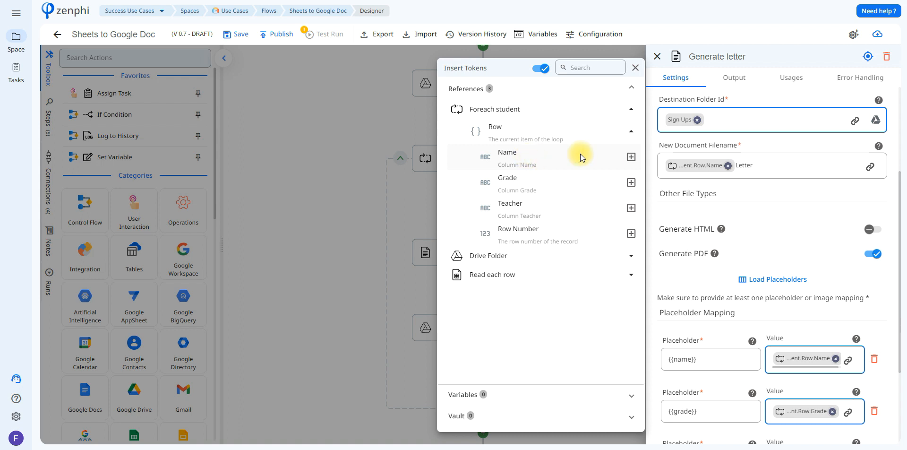
click(749, 165)
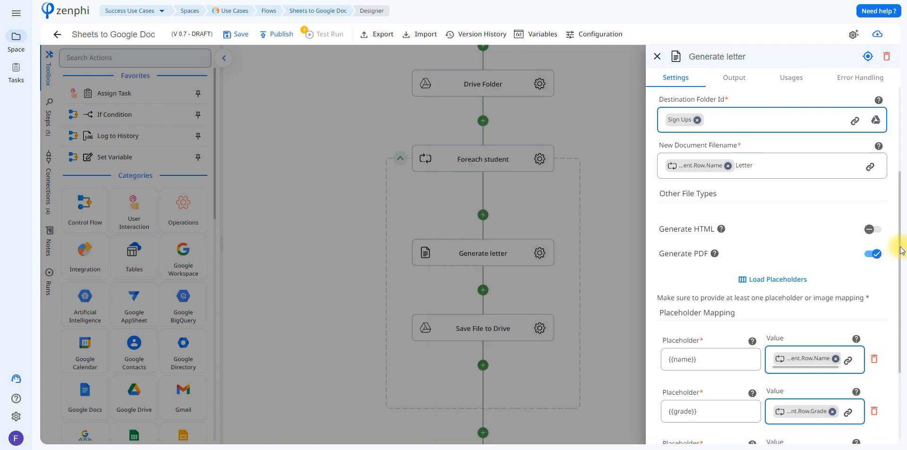
Step: Examine the Generate letter action's placeholder mappings for name, grade and teacher and the tokens available for their values
scroll(899, 252, down, 1)
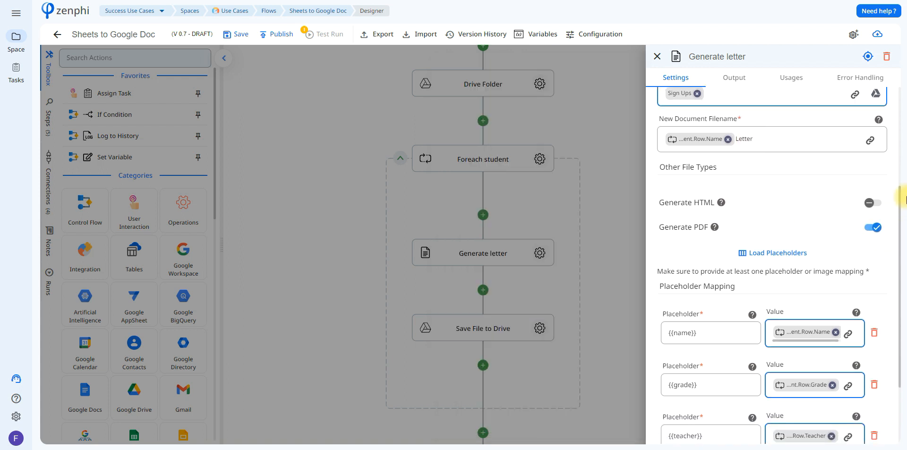
scroll(900, 198, down, 4)
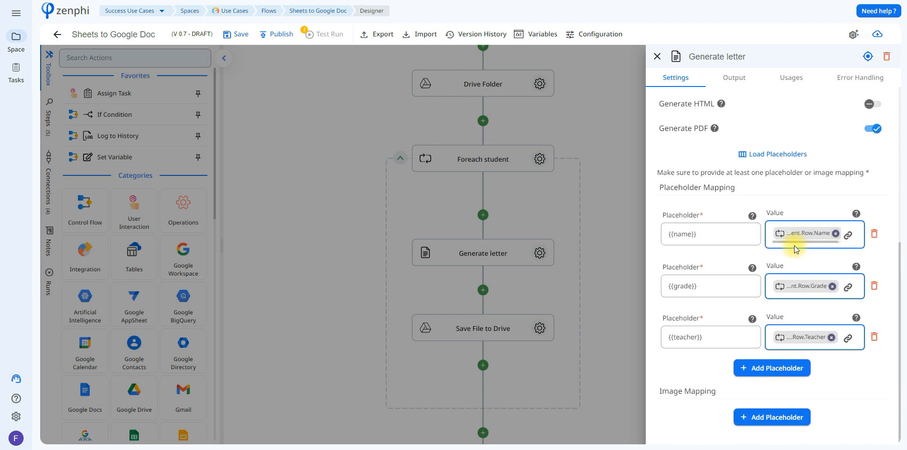
mouse_move(786, 234)
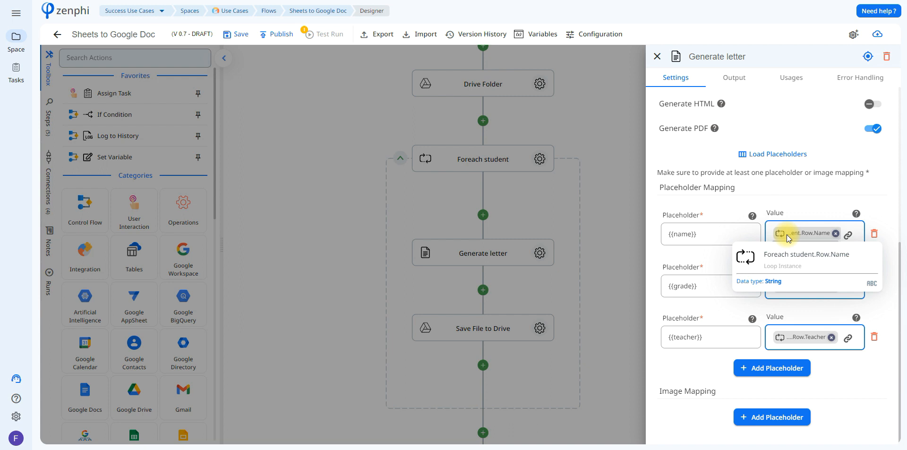
click(853, 235)
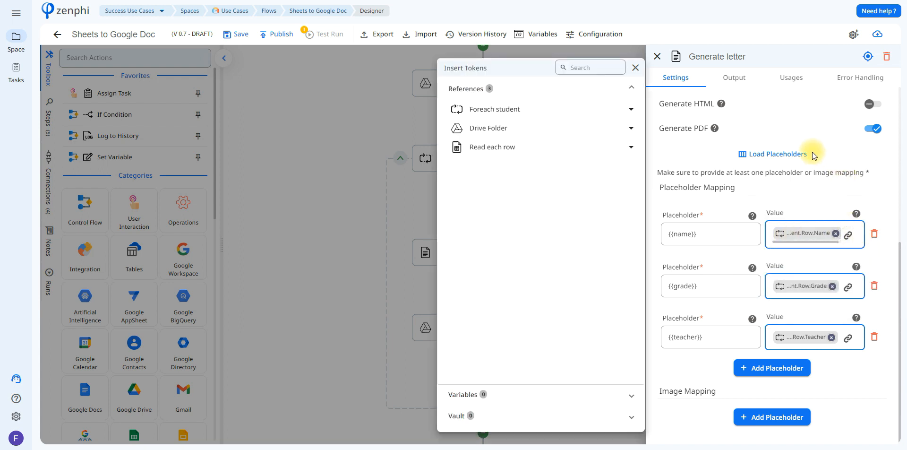
click(520, 114)
click(521, 127)
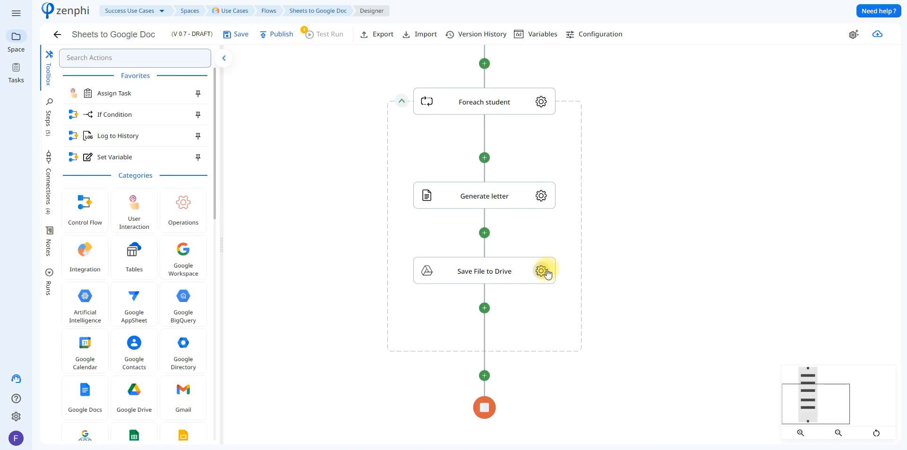
Step: Review the Save File to Drive action's settings, including its file payload
click(543, 271)
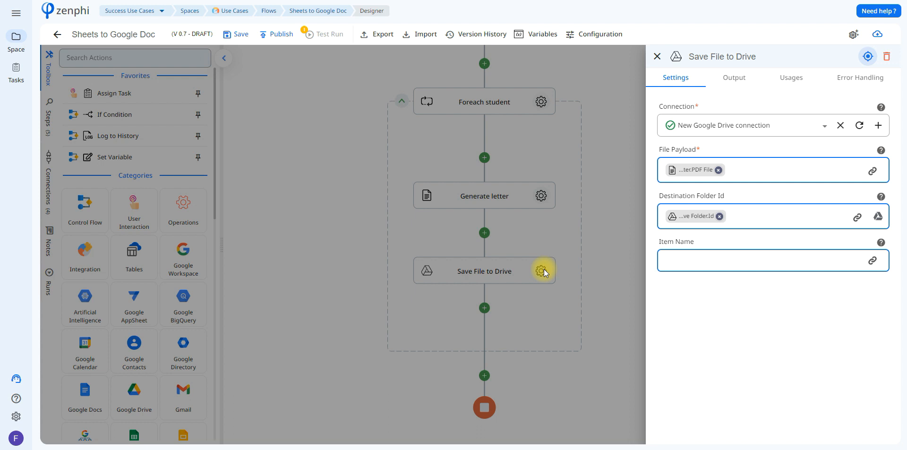
drag(702, 168, 699, 169)
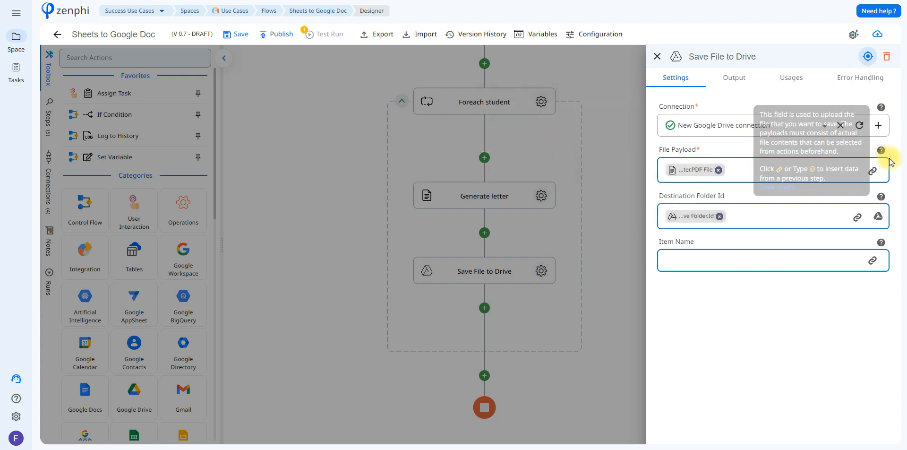
Step: Review the tokens available for the Save File to Drive action's file payload and destination folder id
click(872, 171)
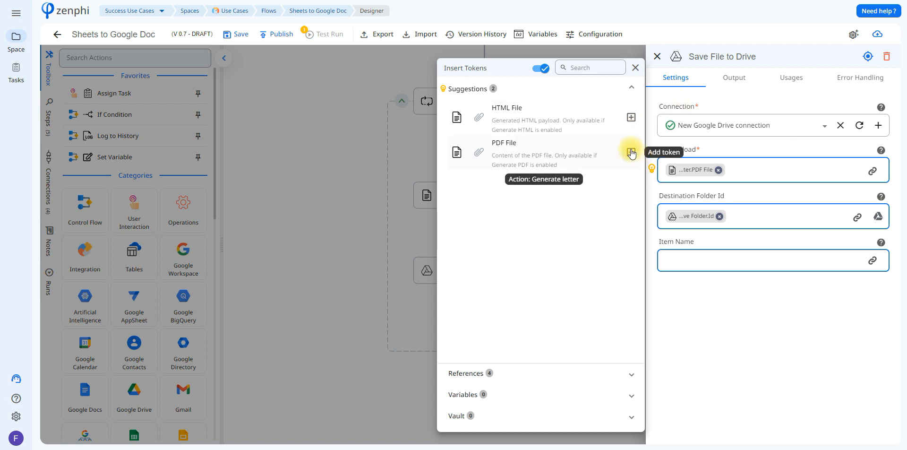
click(749, 209)
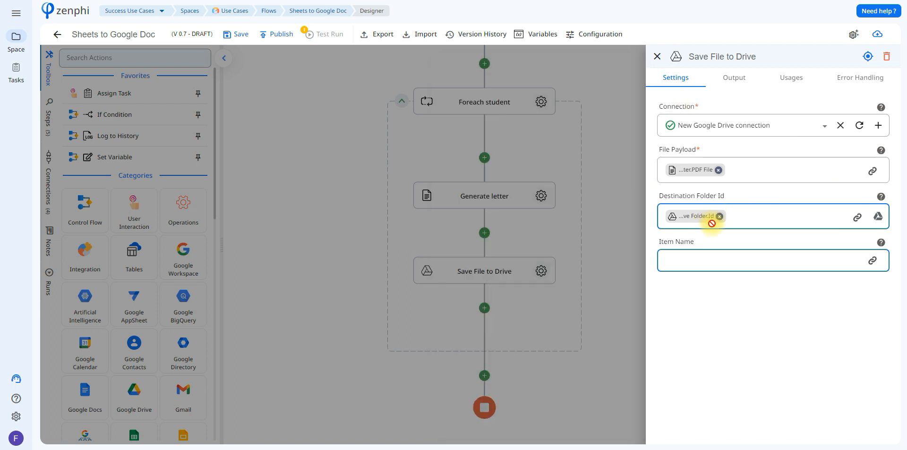
click(857, 217)
click(523, 150)
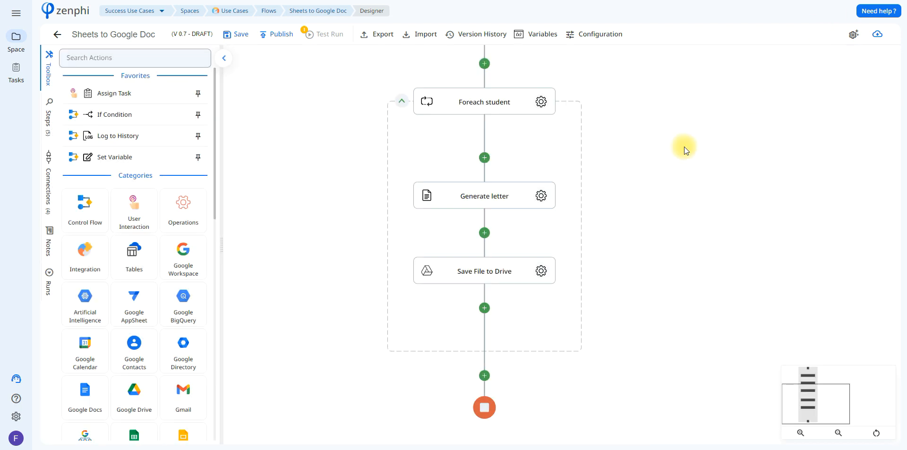
Step: Save the flow and start a test run of it
drag(684, 147, 728, 183)
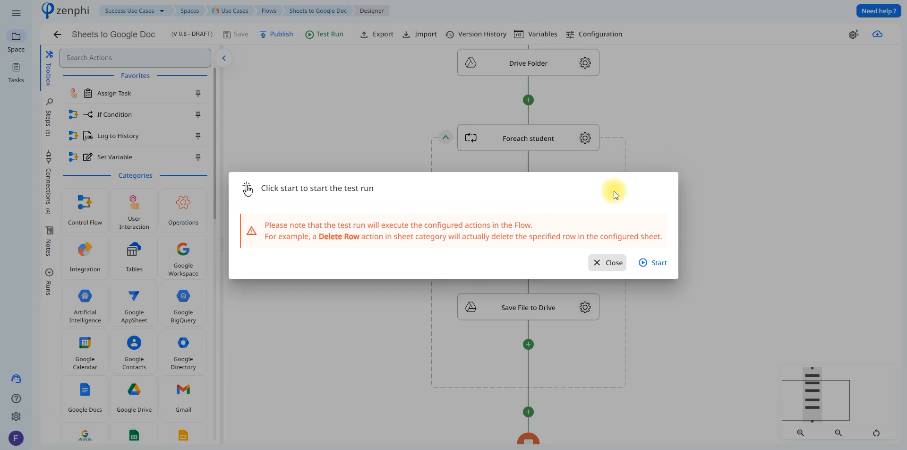
click(654, 261)
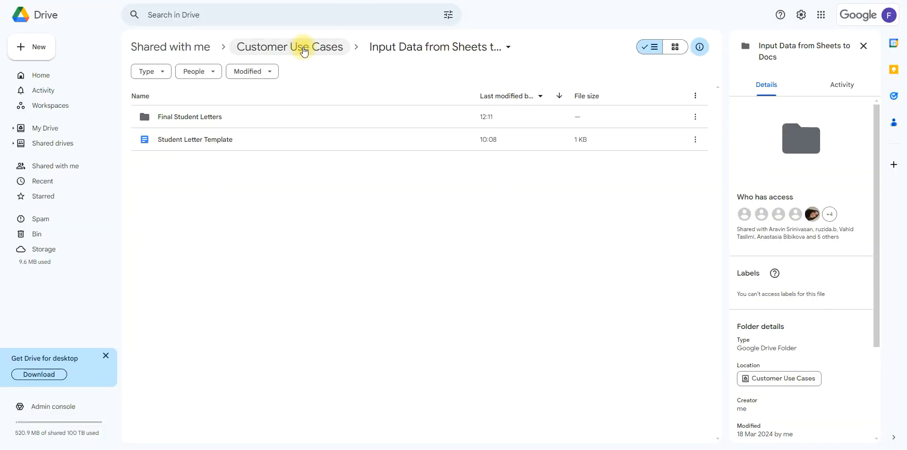
Step: Switch to Google Drive and open the first generated PDF letter in the Final Student Letters folder
double_click(208, 121)
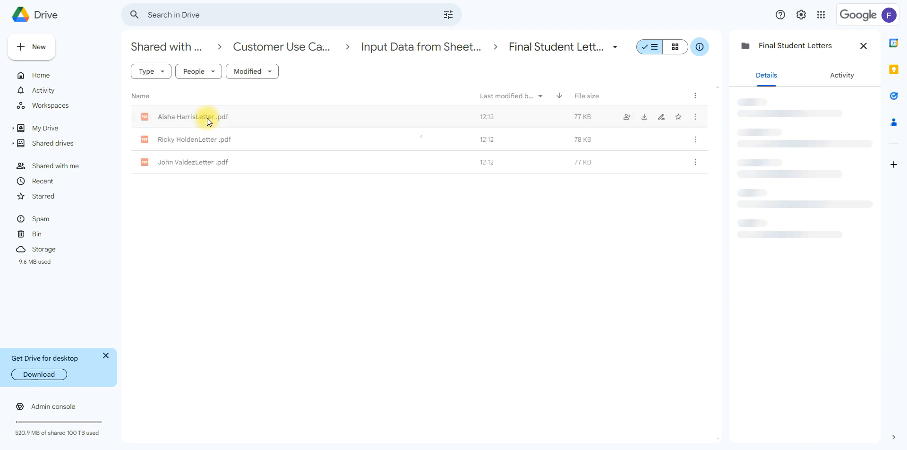
click(175, 113)
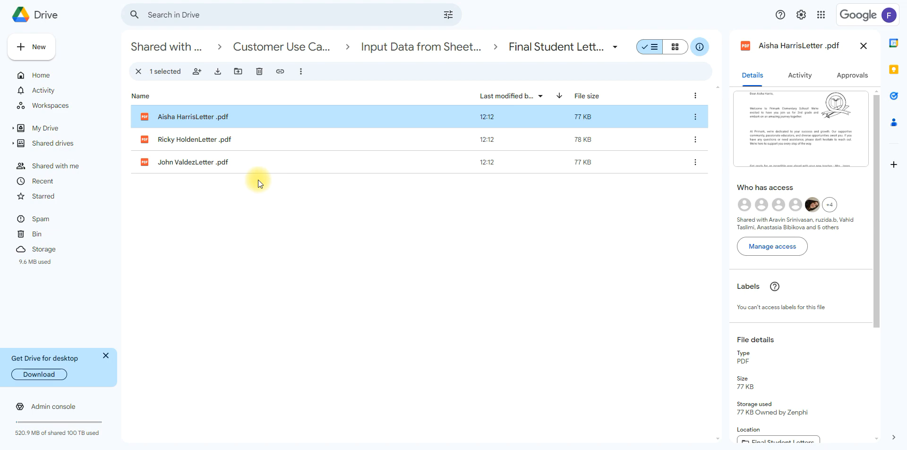
key(Return)
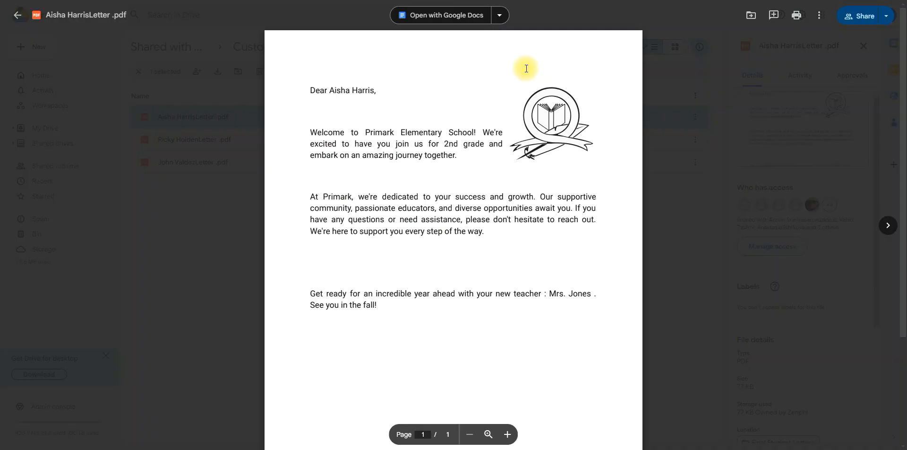
Step: Check the student name, grade and teacher filled into the opened letter and move on to the next letter
drag(330, 90, 390, 93)
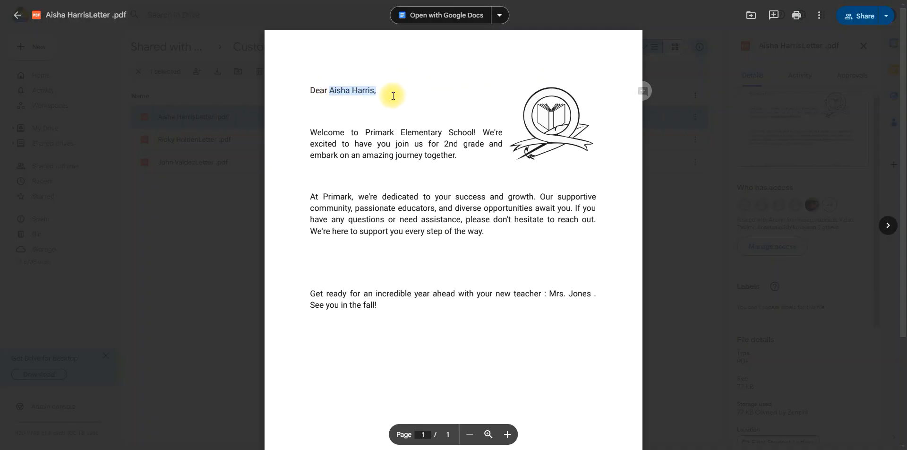
double_click(450, 144)
drag(549, 295, 638, 294)
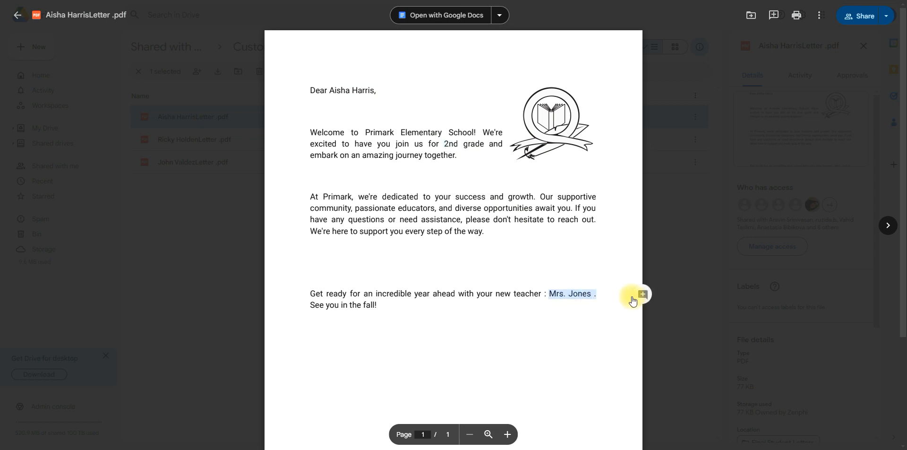
key(Right)
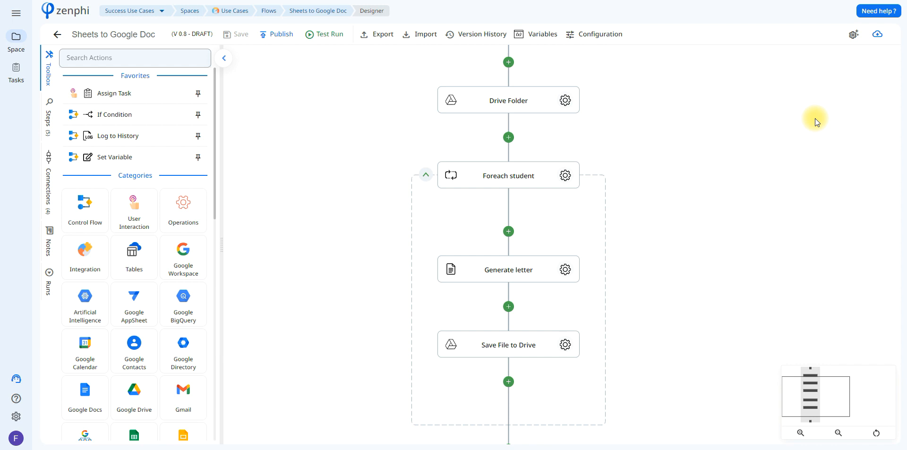
drag(752, 115, 745, 191)
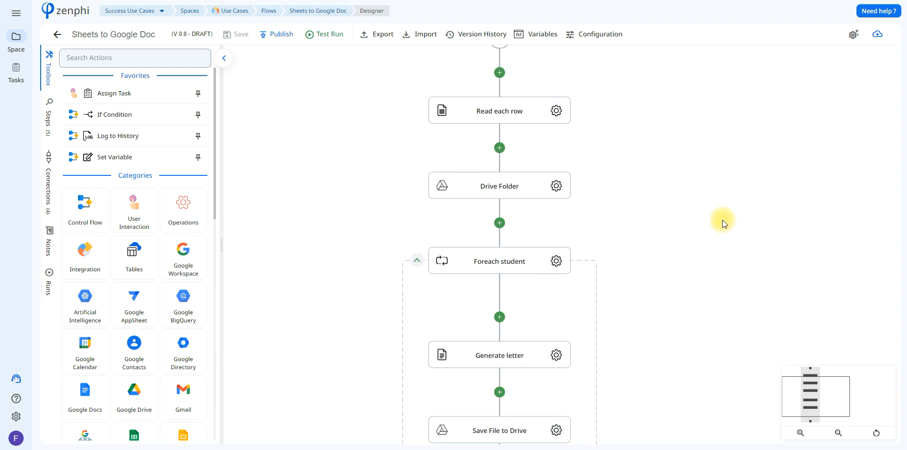
scroll(715, 194, down, 3)
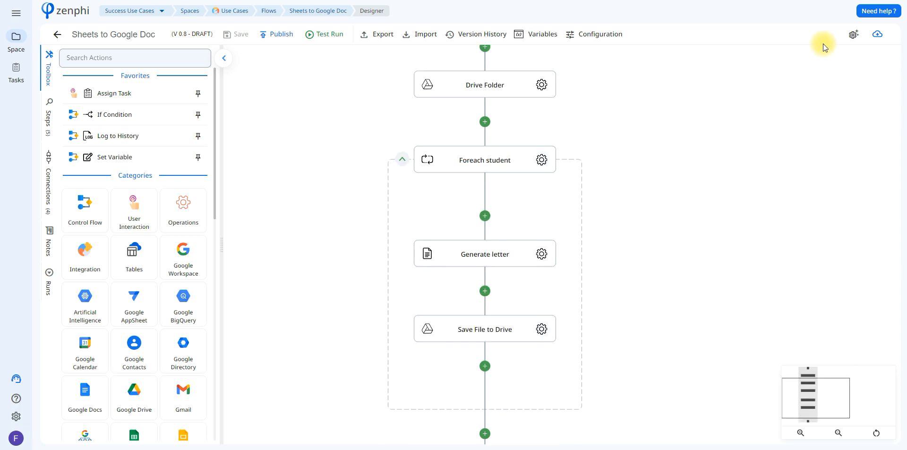